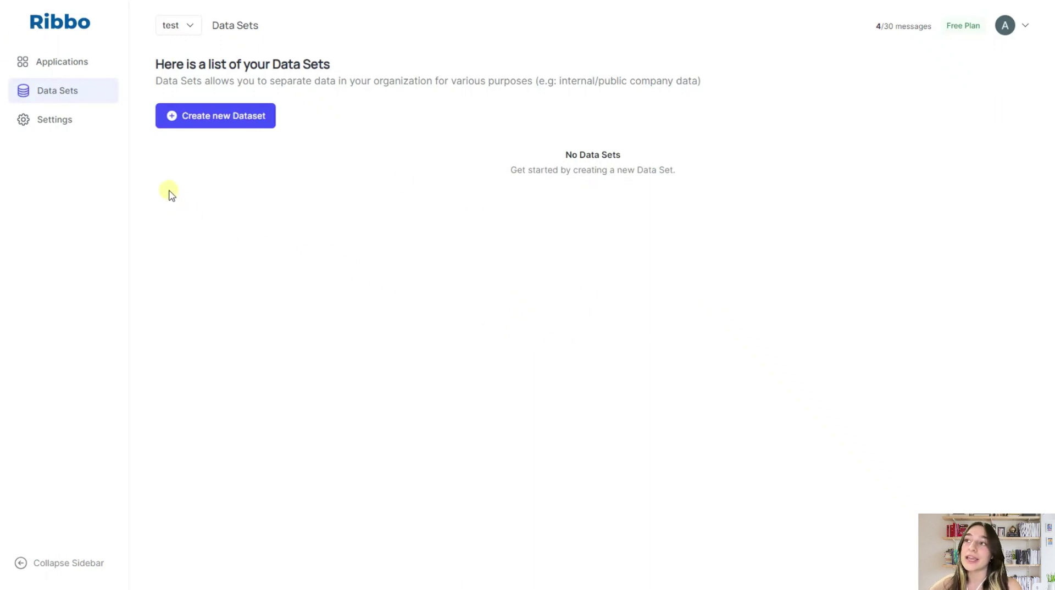
- Create a new data set named Saas Space
left_click(193, 118)
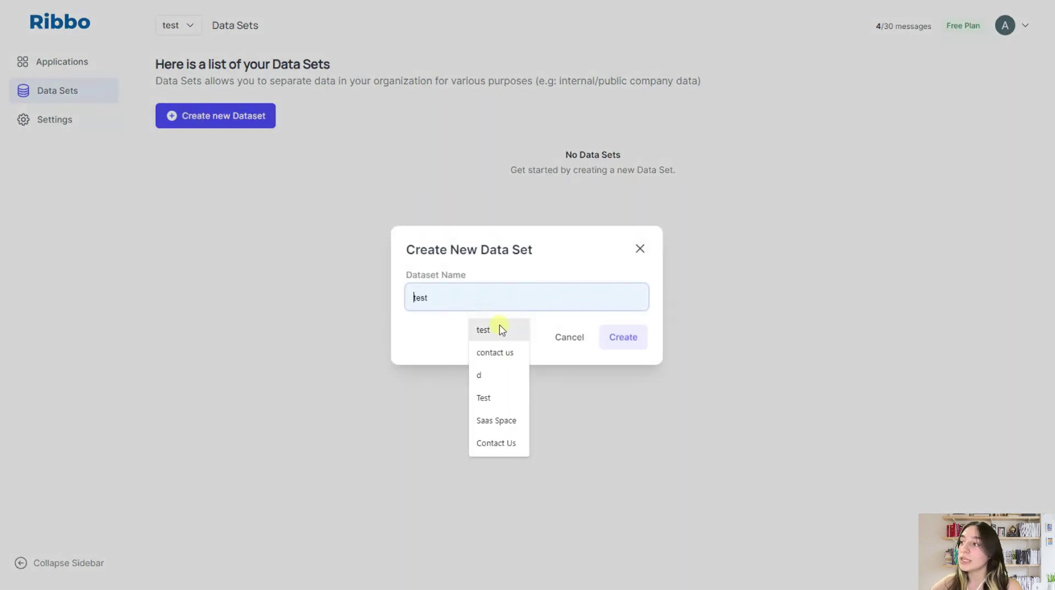
left_click(511, 421)
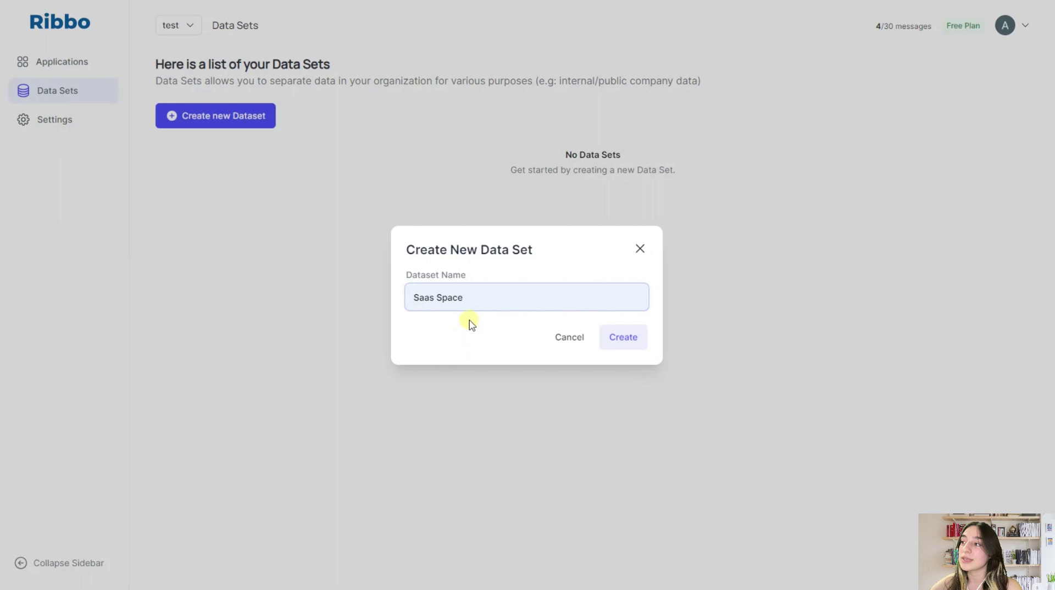
left_click(623, 338)
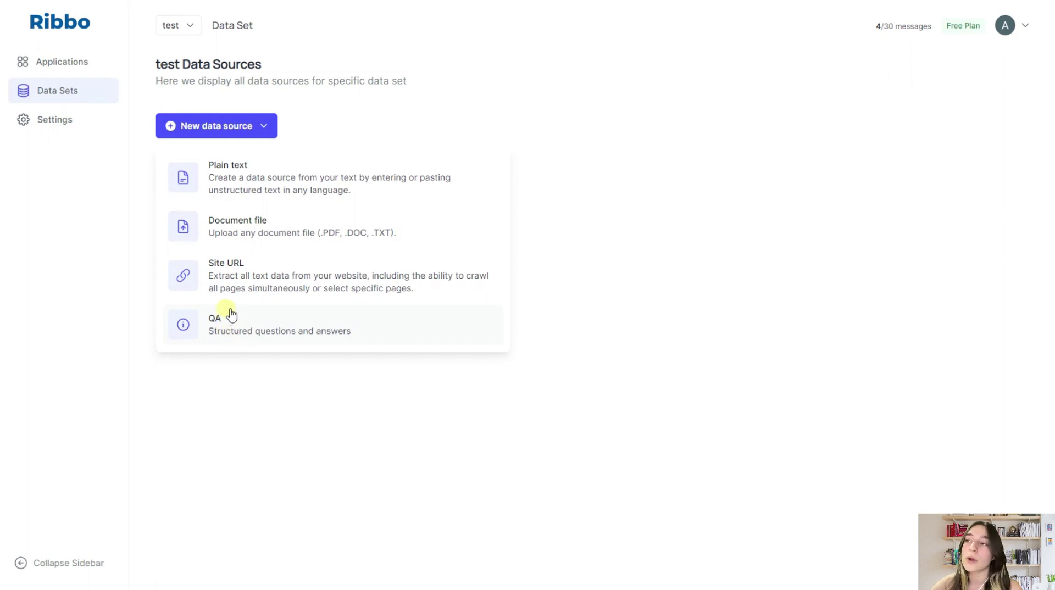
left_click(249, 263)
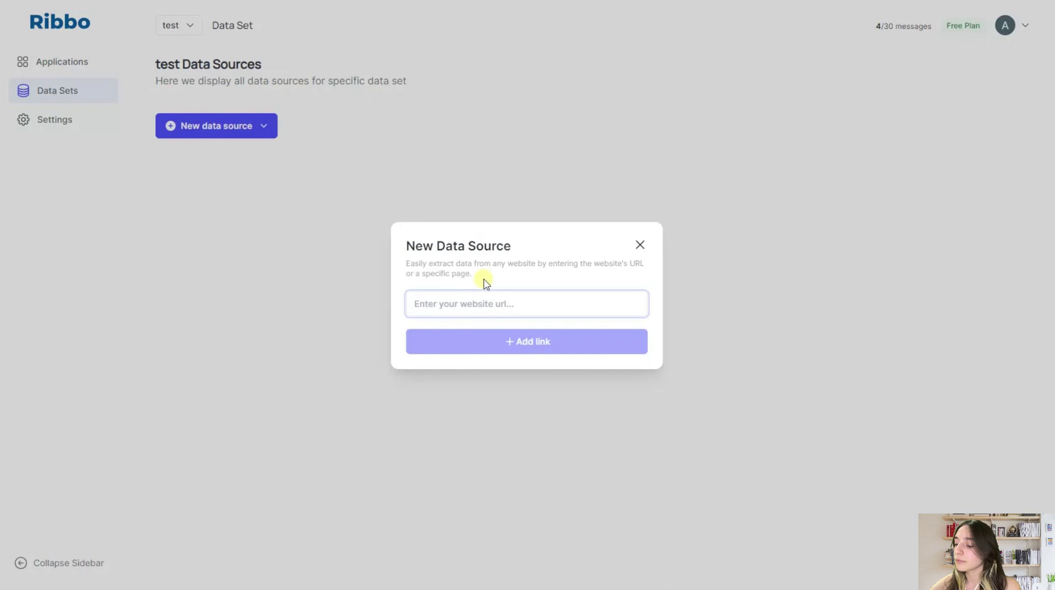
type("https://saas-space.com/contact/")
left_click(525, 339)
left_click(522, 386)
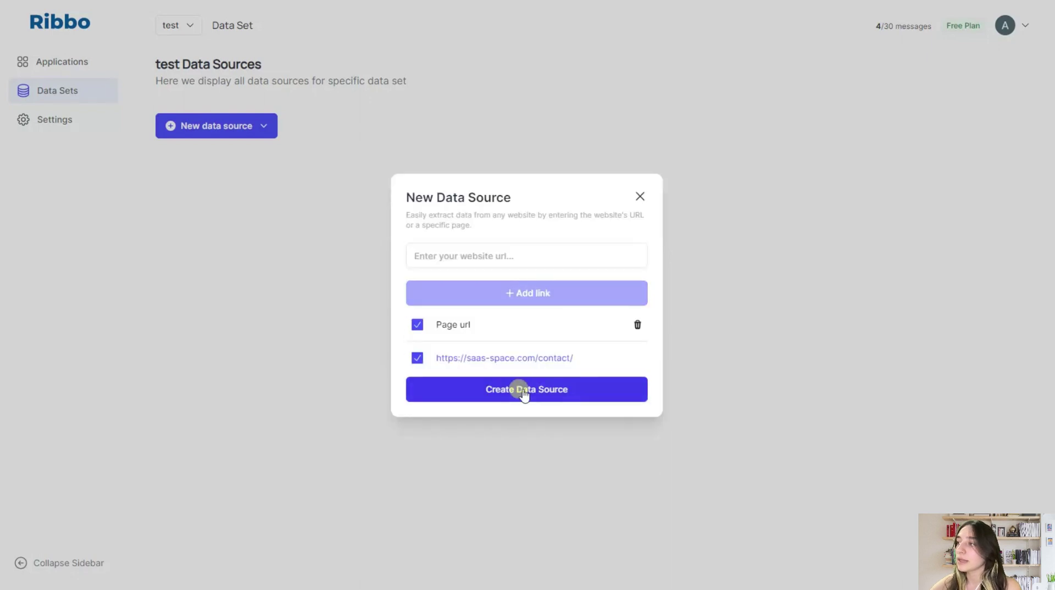
left_click(522, 388)
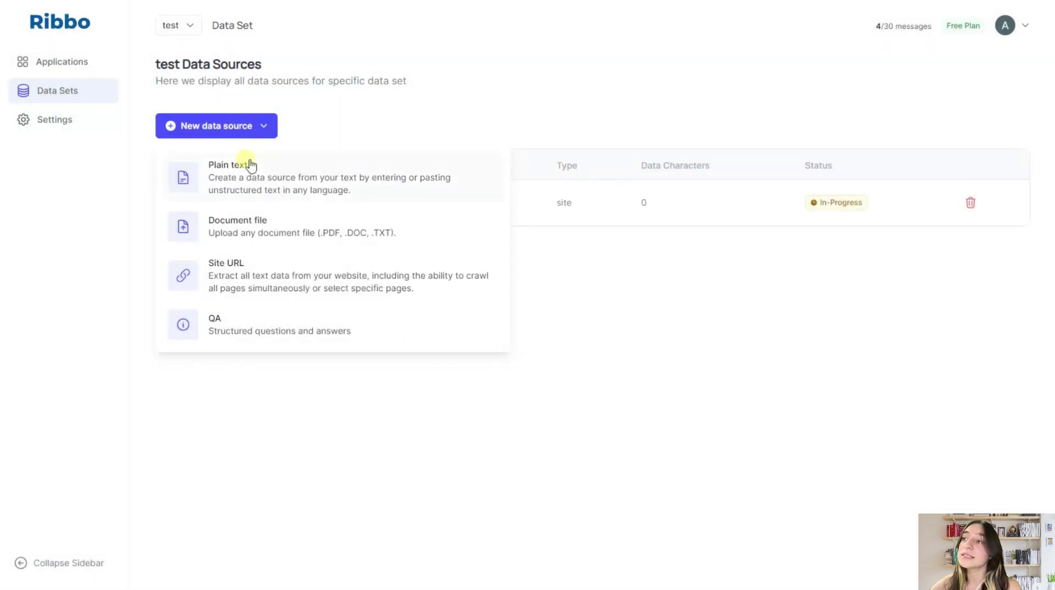
- Start a plain-text source named 'contact us' and copy the website's Contact section text
left_click(263, 185)
left_click(511, 311)
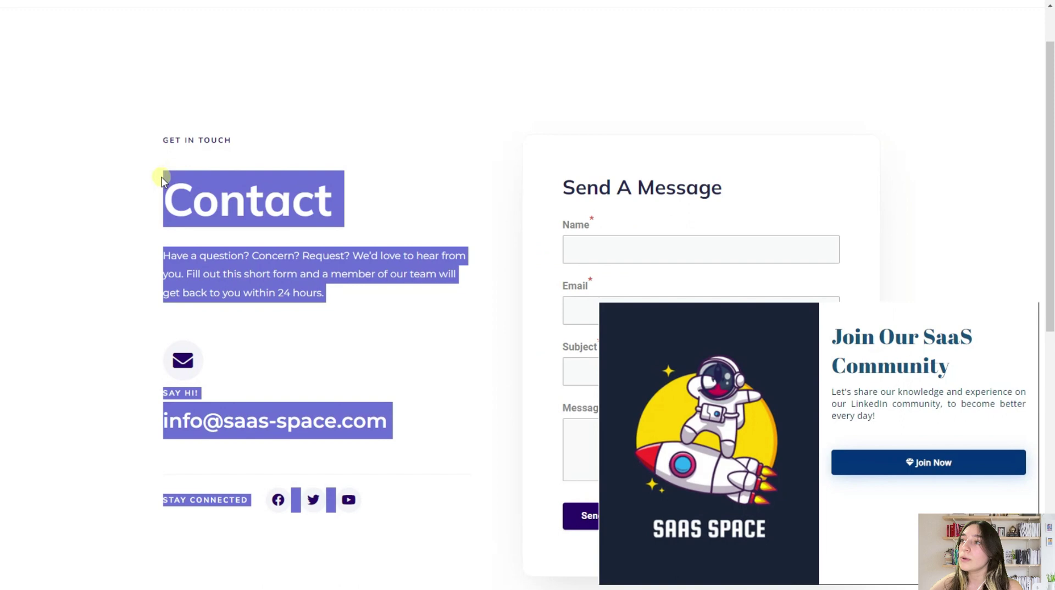
left_click_drag(164, 180, 388, 502)
key("ctrl+c")
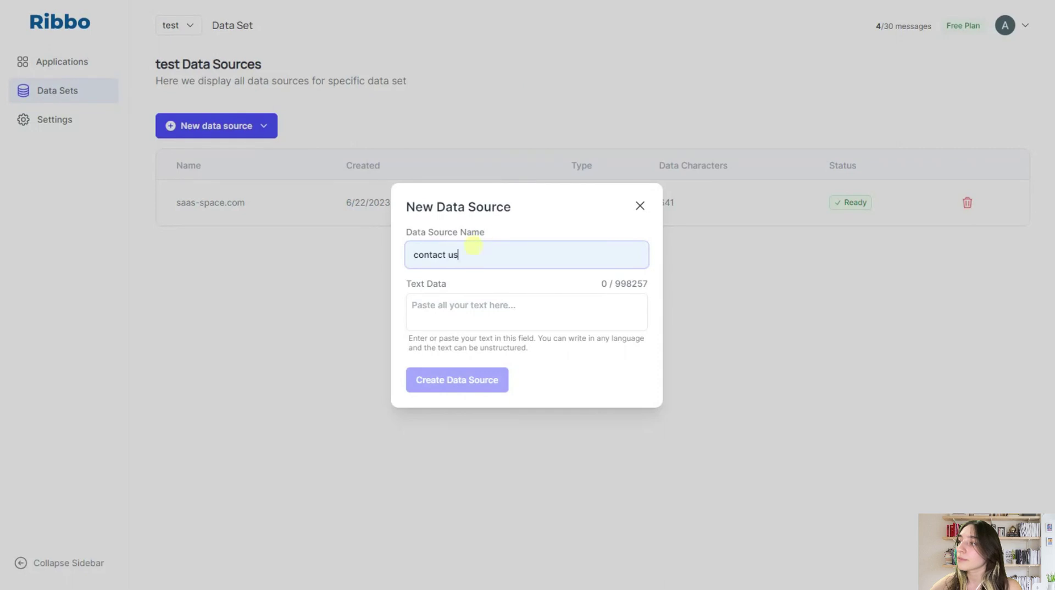
left_click(443, 302)
- Save the pasted Contact page text as the 'contact us' data source
key("ctrl+v")
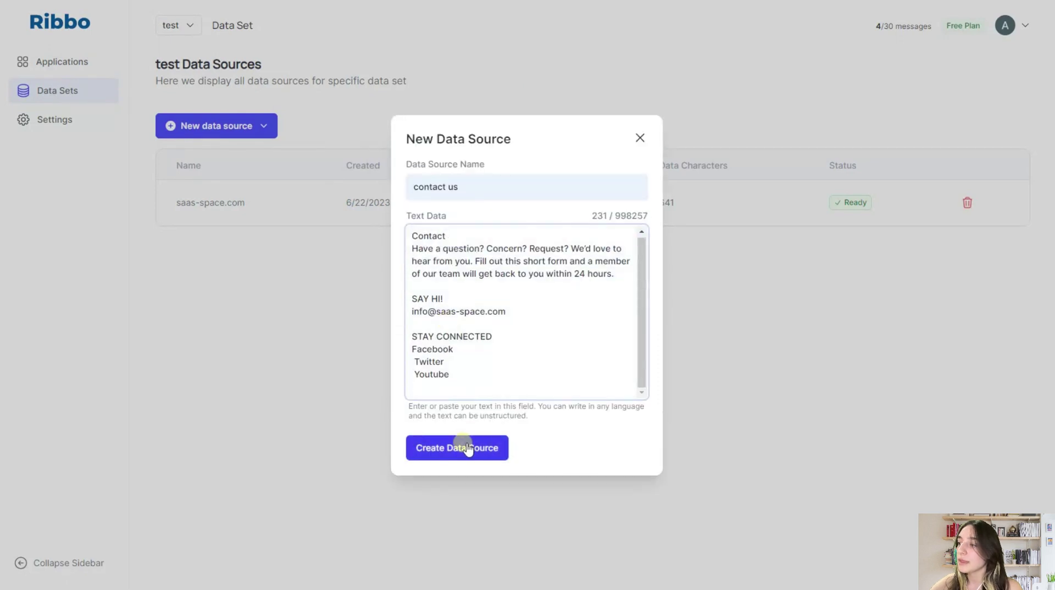
left_click(463, 448)
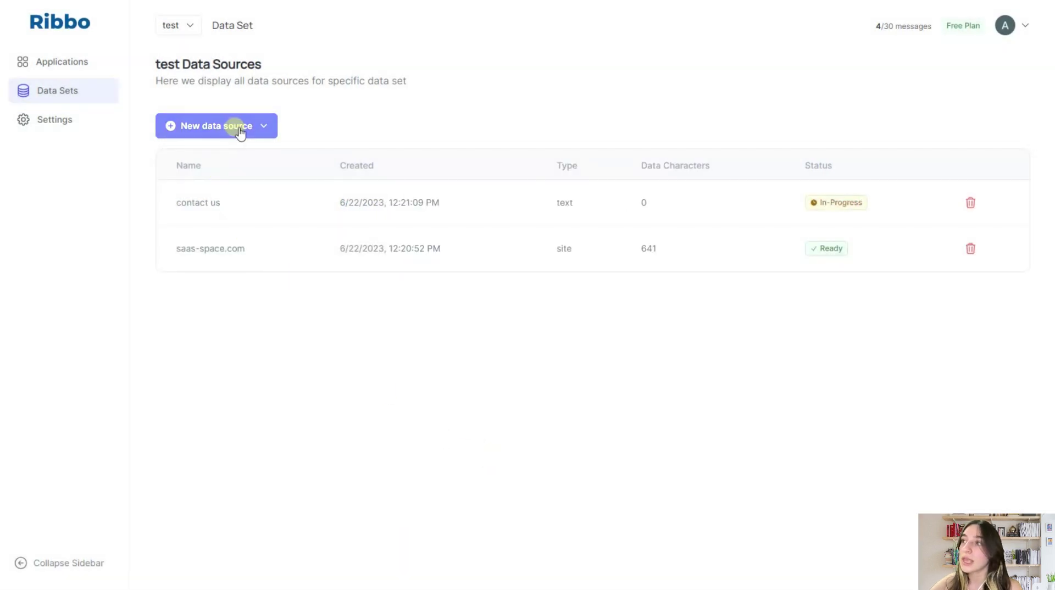
left_click(235, 128)
- Add a QA source: 'What Does SaaS Space do?' answered 'We promote SaaS products'
left_click(263, 322)
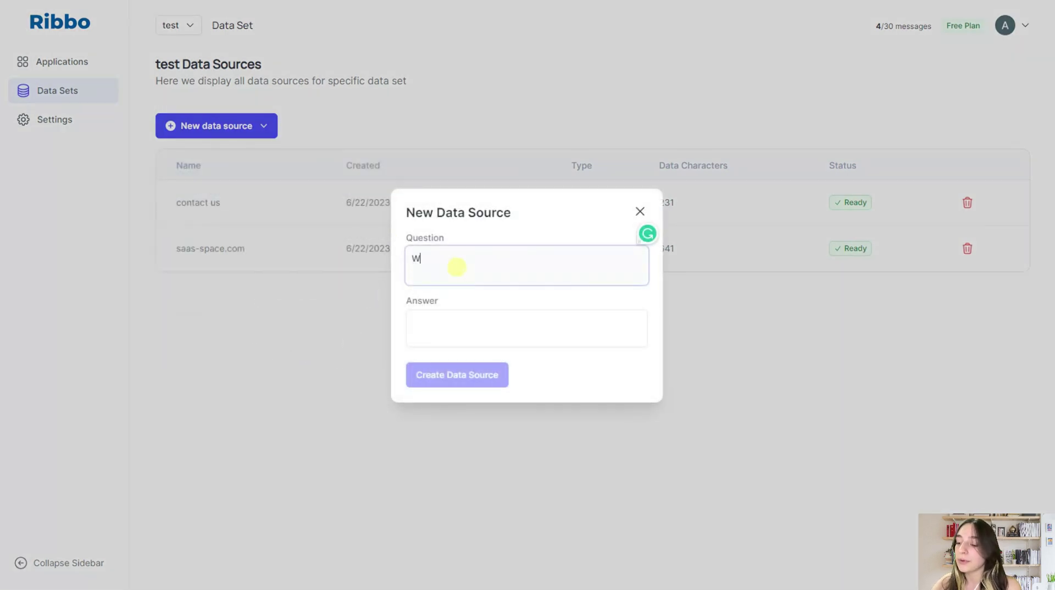
type("What Does ")
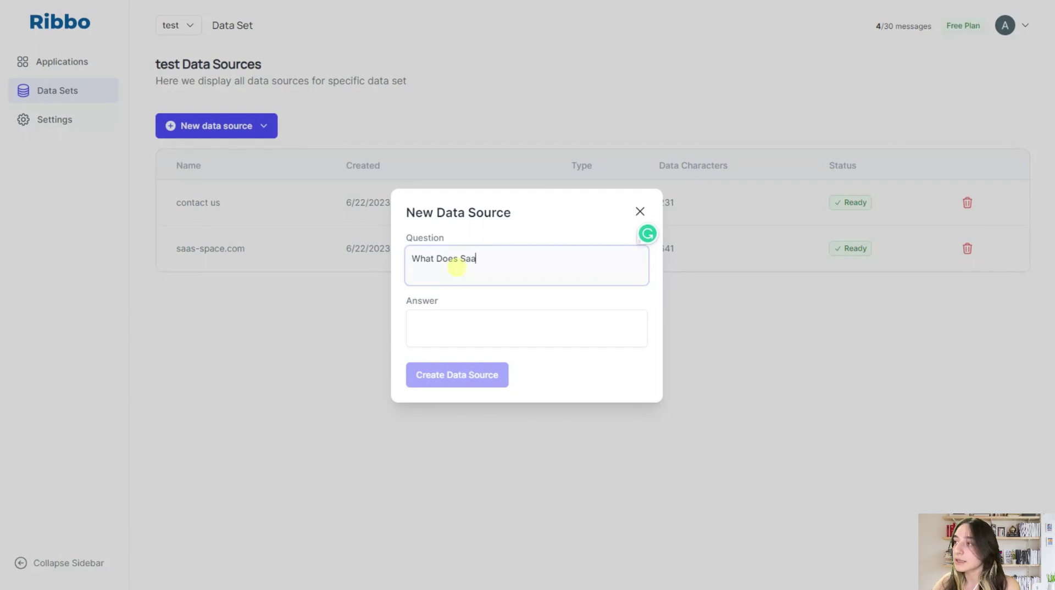
type("SaaS Space do?")
left_click(471, 321)
type("We promote SaaS")
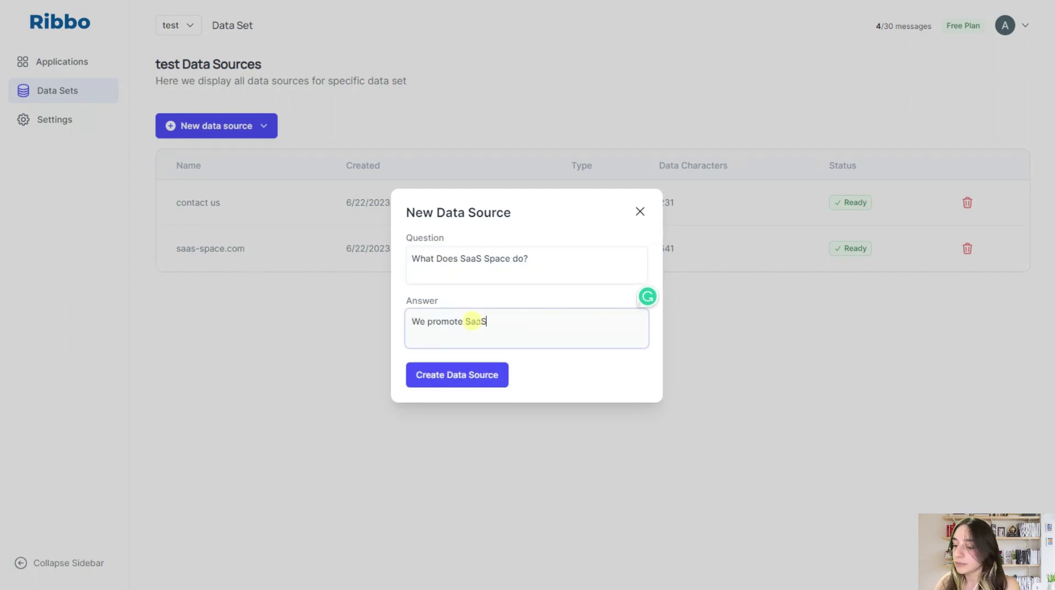
type(" products")
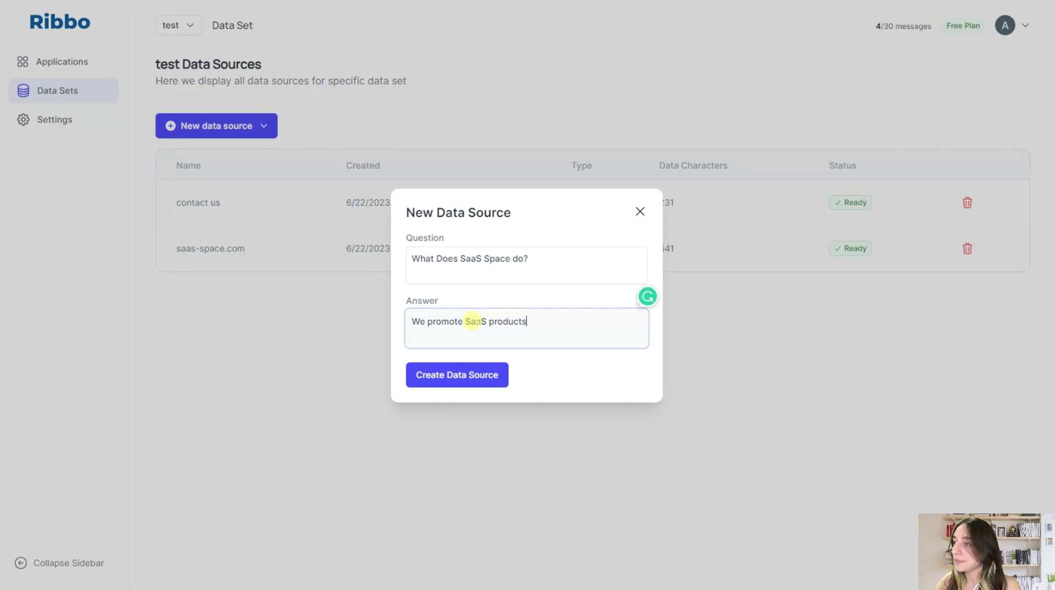
left_click(488, 378)
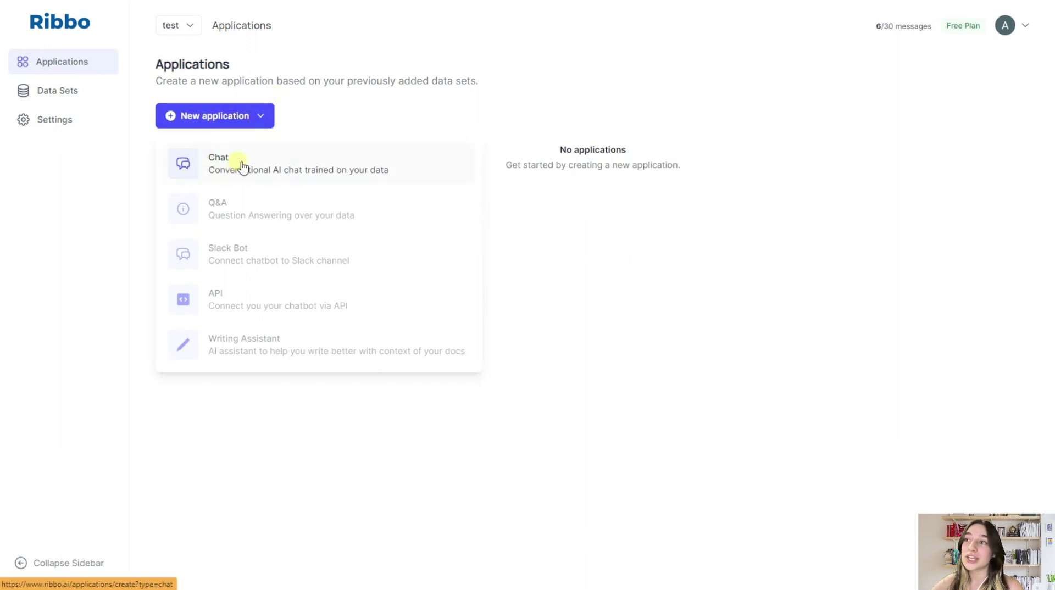
- Create a chat app named Saas Space that includes the Saas Space data set
left_click(328, 167)
left_click(189, 131)
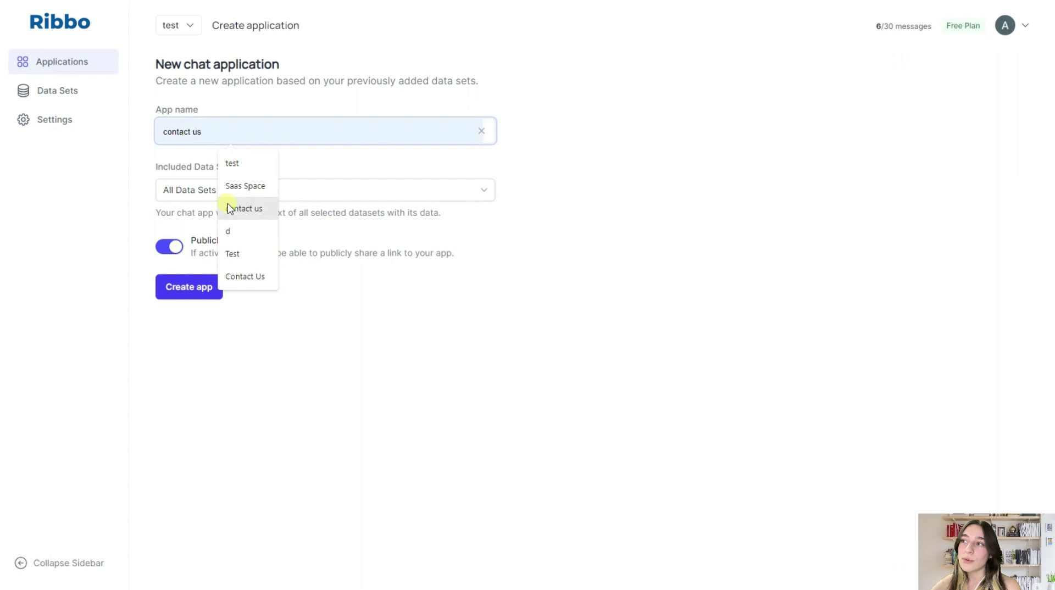
left_click(242, 186)
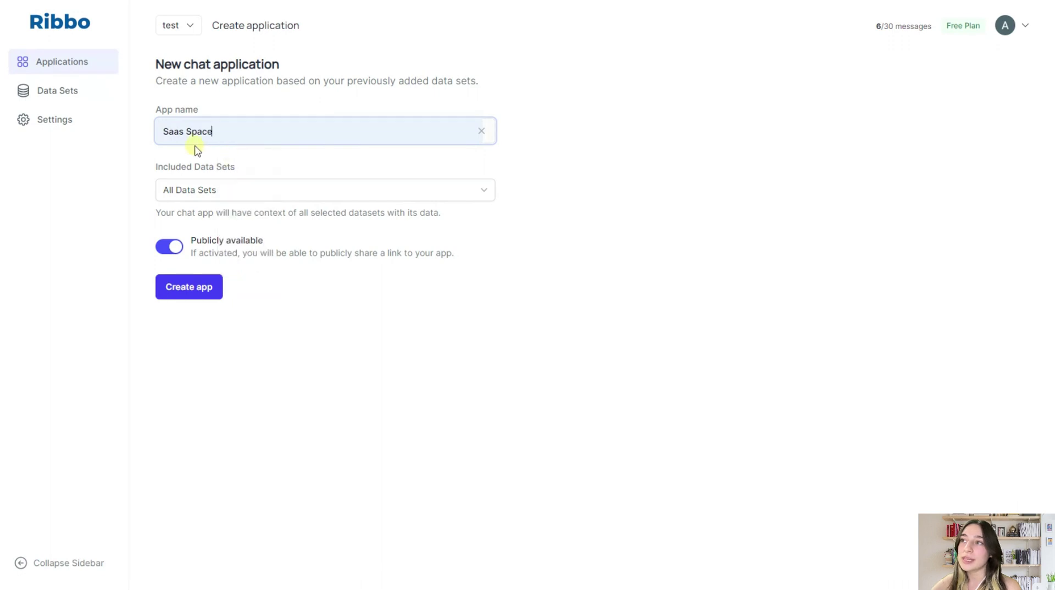
left_click(211, 191)
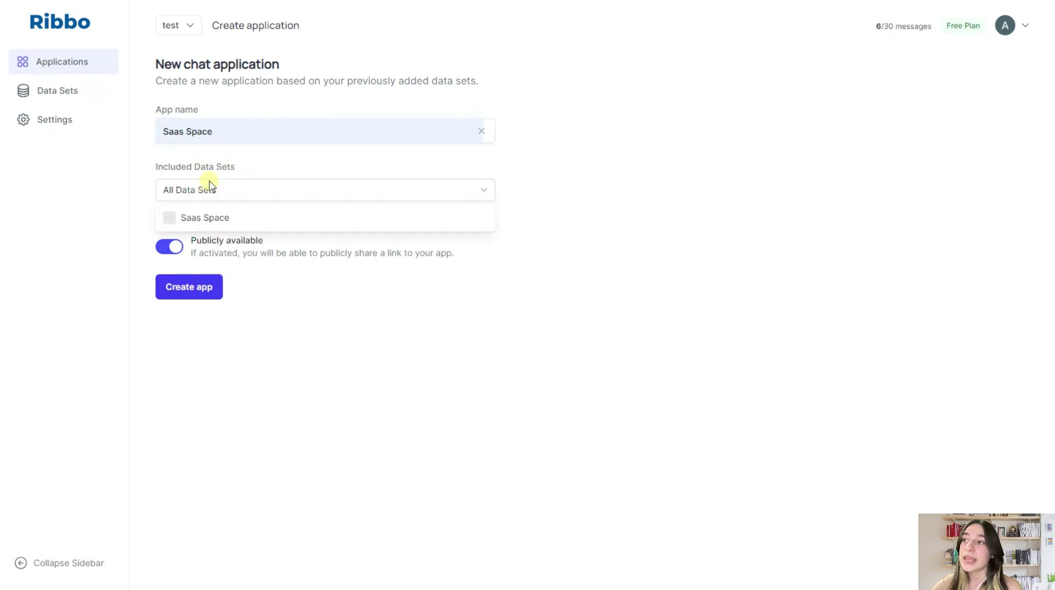
left_click(170, 221)
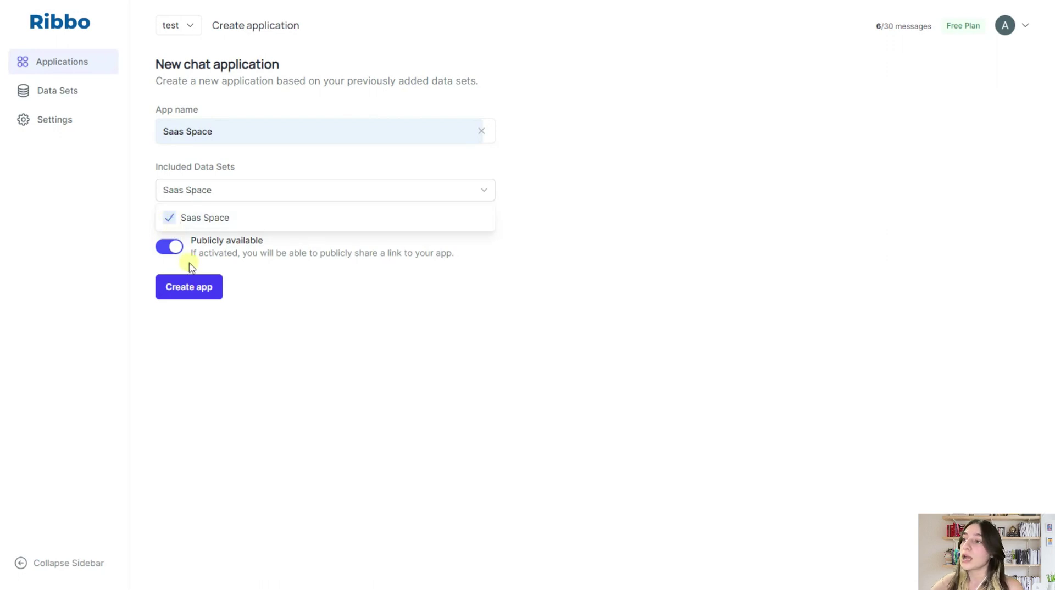
left_click(222, 287)
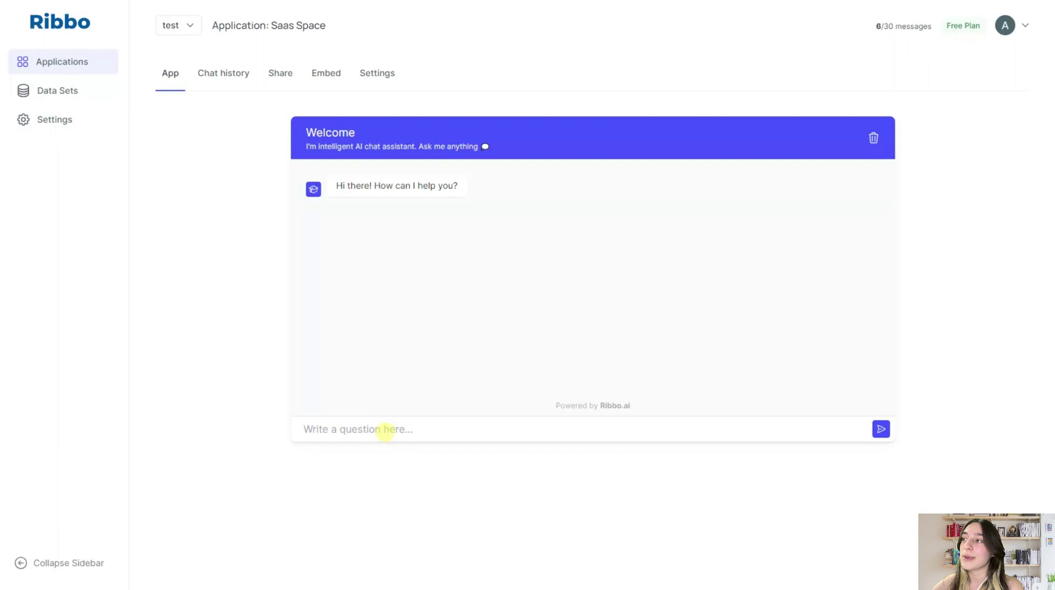
- Ask the Saas Space chatbot 'How can I contact you?' and get its answer
left_click(377, 421)
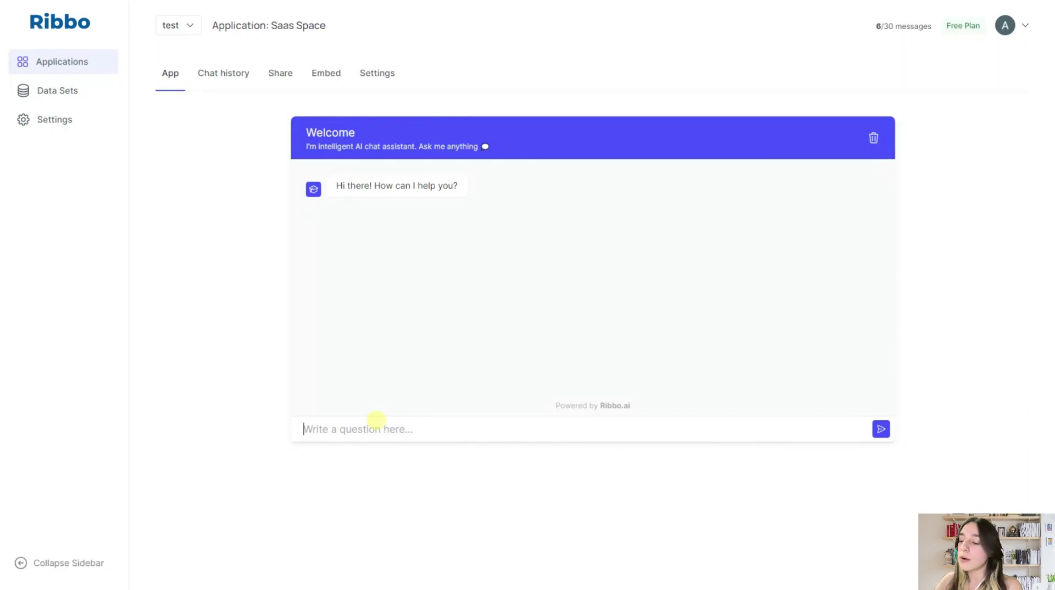
type("How can I")
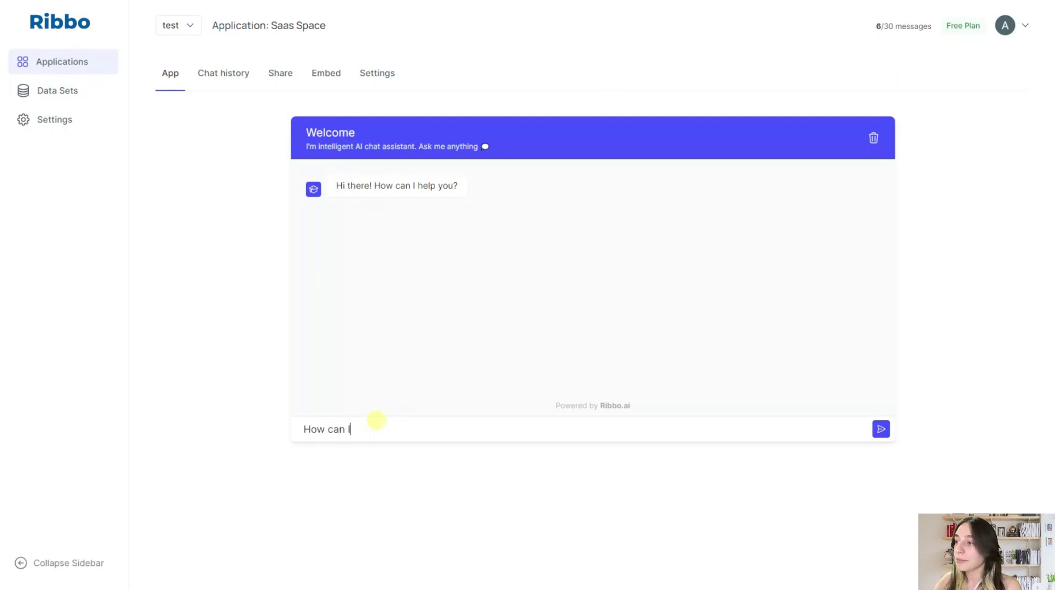
type(" contact you?")
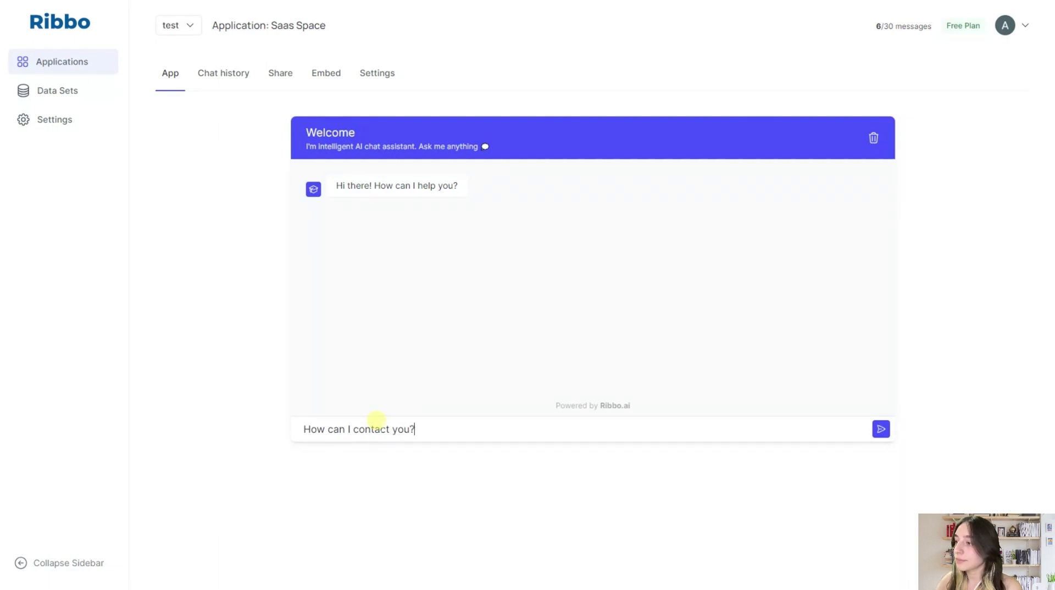
key("Return")
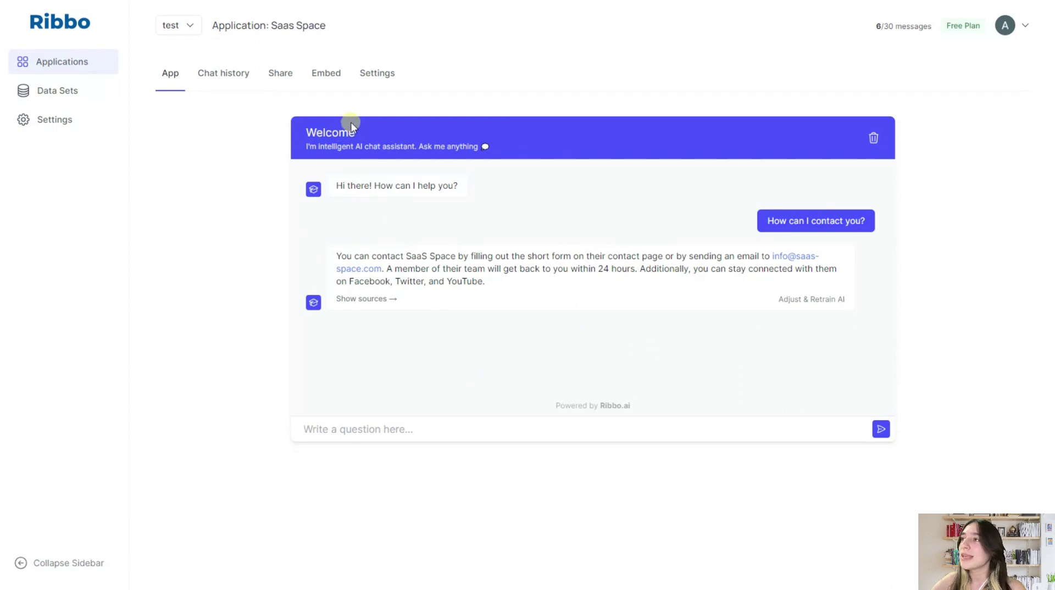
left_click(388, 78)
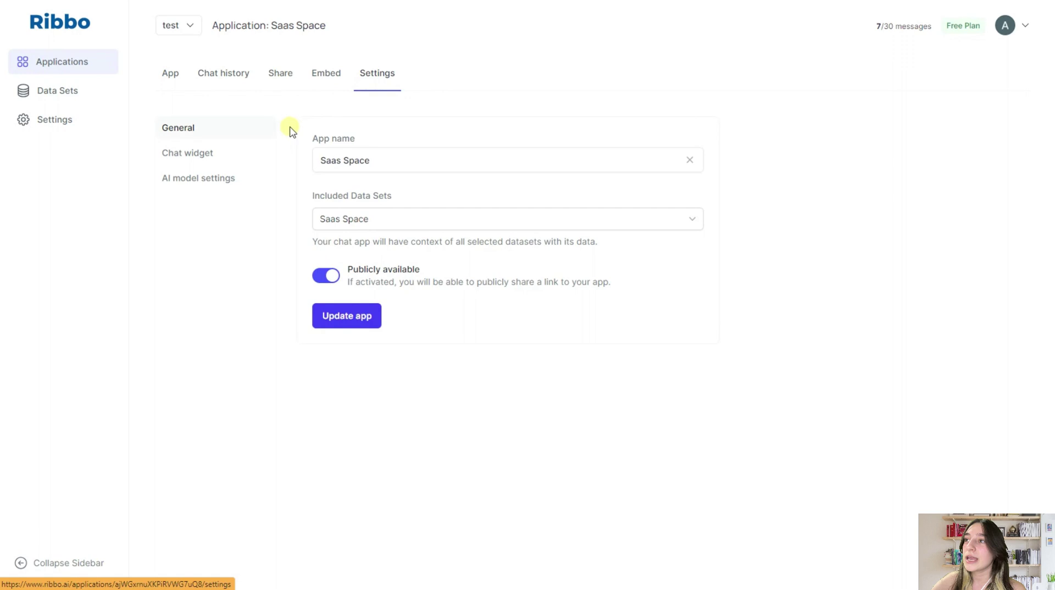
- Change the chat widget's primary colour from blue to a bright magenta shade
left_click(203, 159)
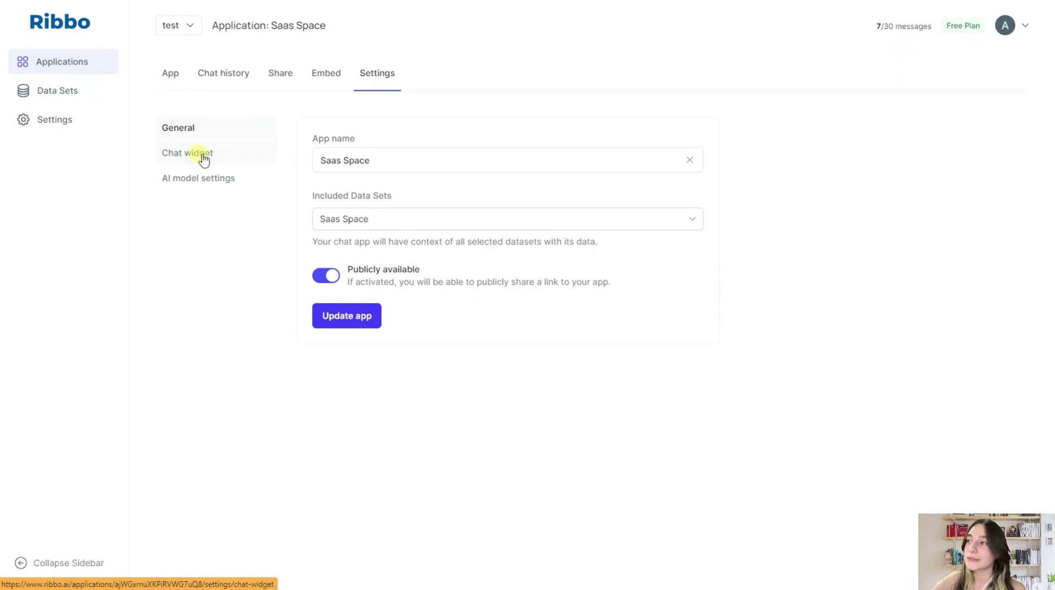
scroll(485, 280, "down", 2)
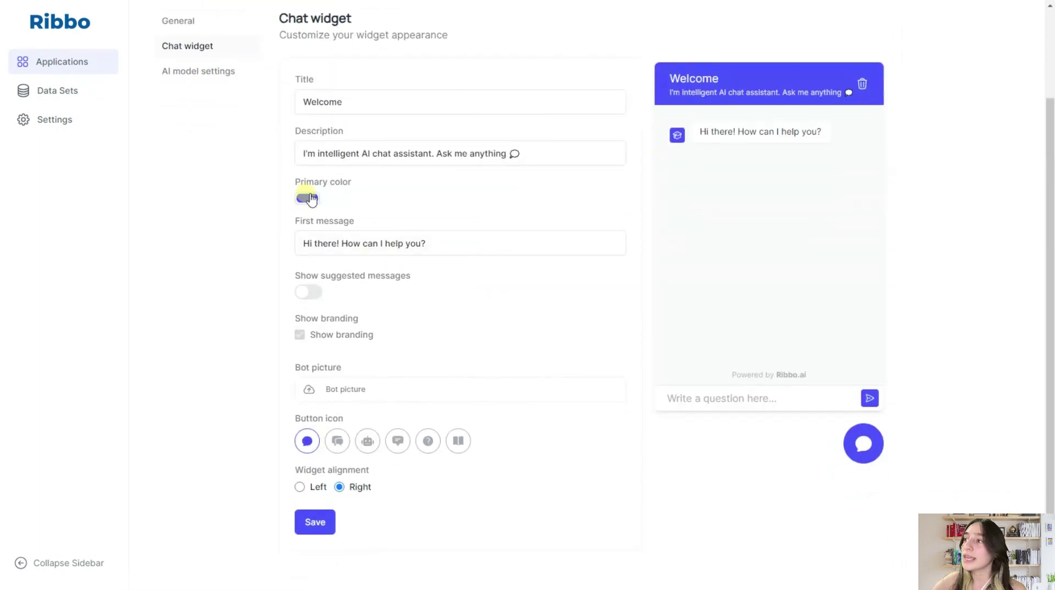
left_click(309, 198)
left_click_drag(370, 310, 390, 311)
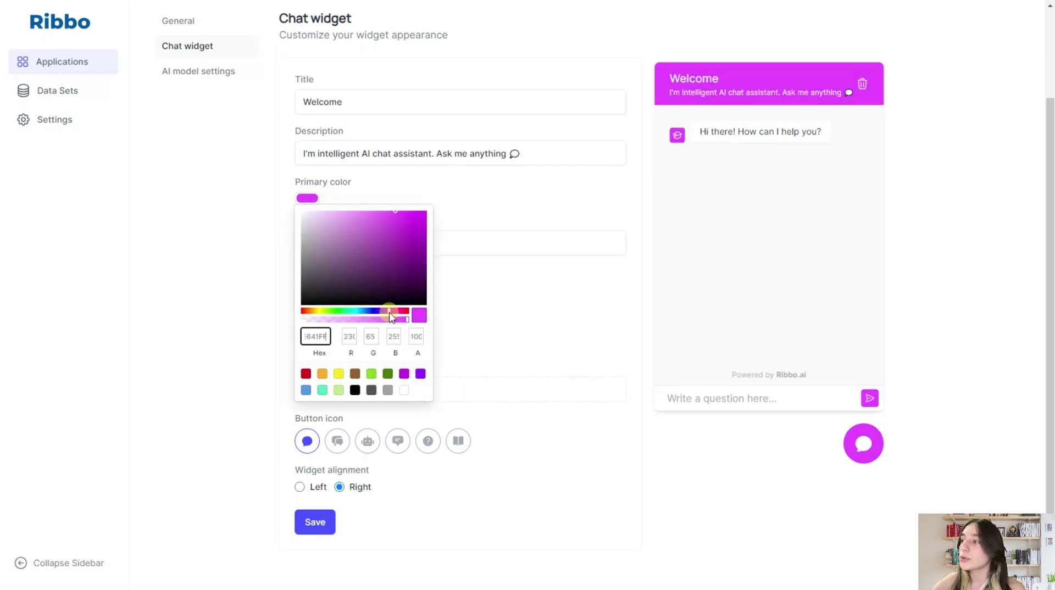
left_click(419, 214)
left_click(404, 214)
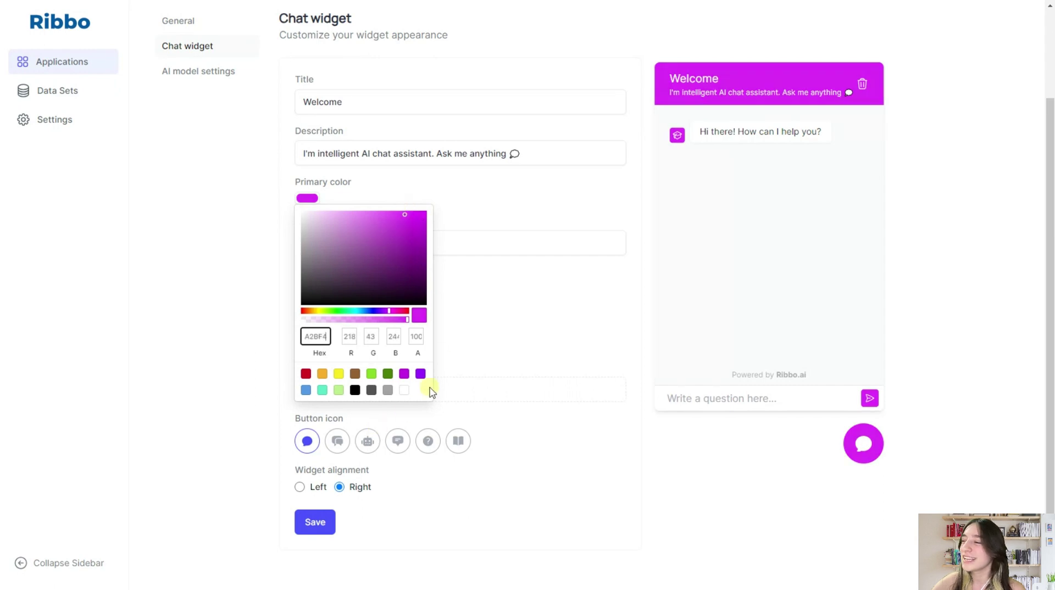
left_click(446, 341)
scroll(367, 307, "up", 1)
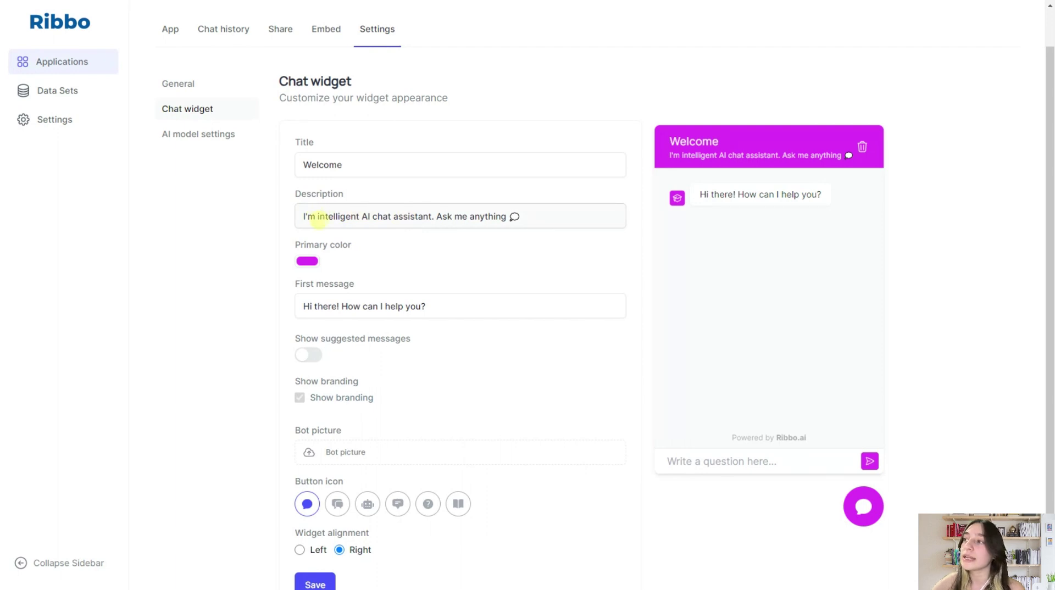
- Insert 'SaaSing' after I'm in the description and retitle the widget 'SaaS Space Assistant'
left_click(316, 216)
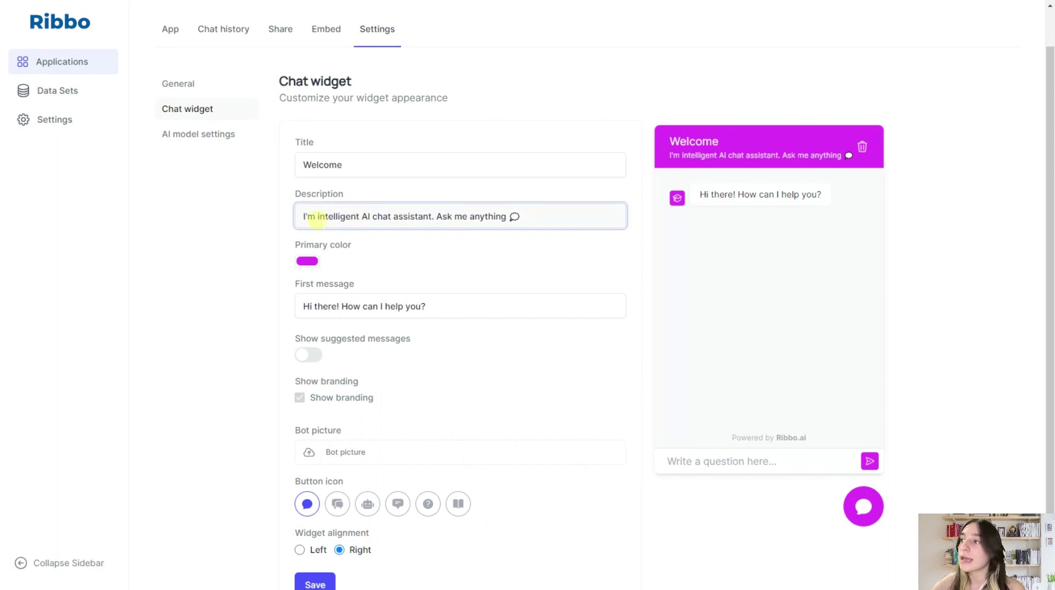
type("SaaS")
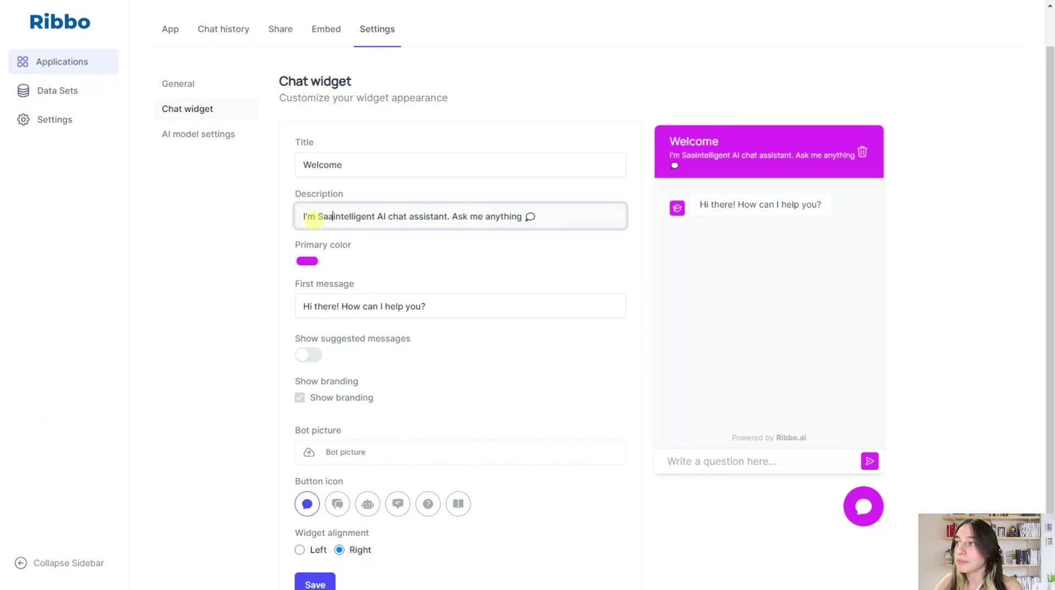
type("ing")
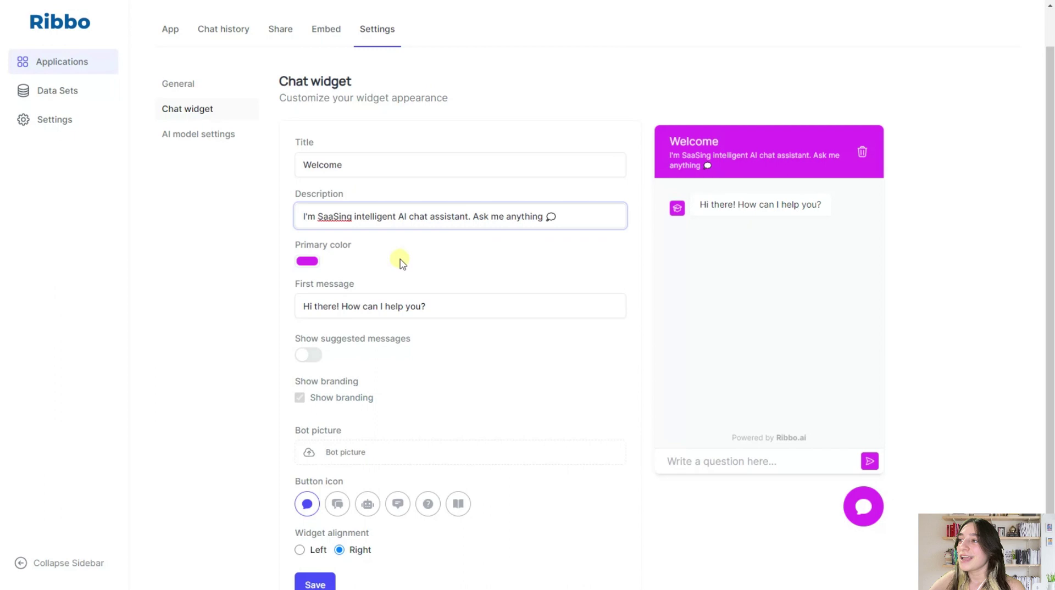
left_click_drag(377, 165, 285, 153)
key("BackSpace")
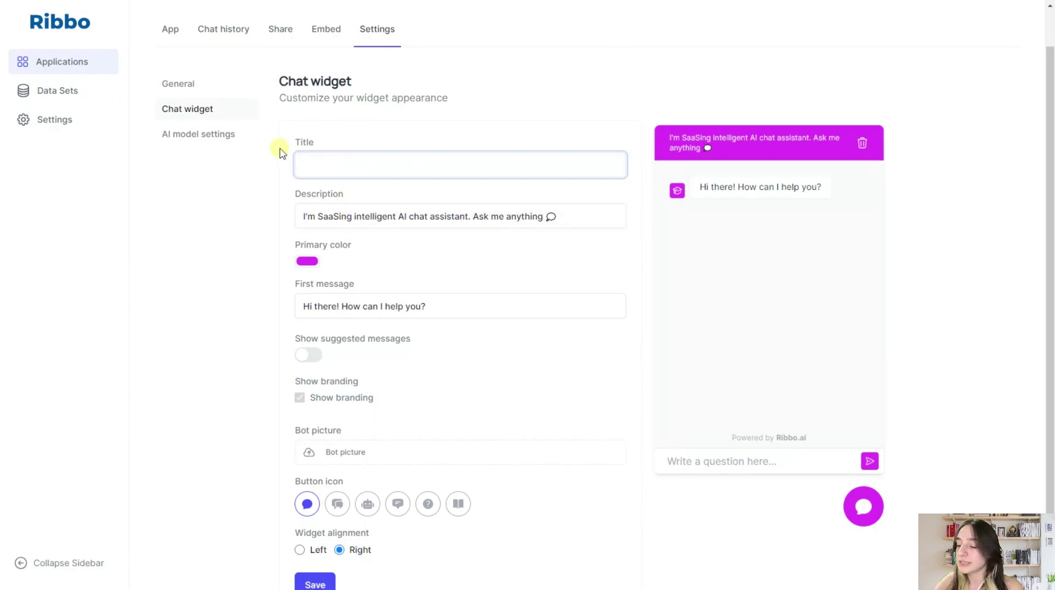
type("SaaS Space Ass")
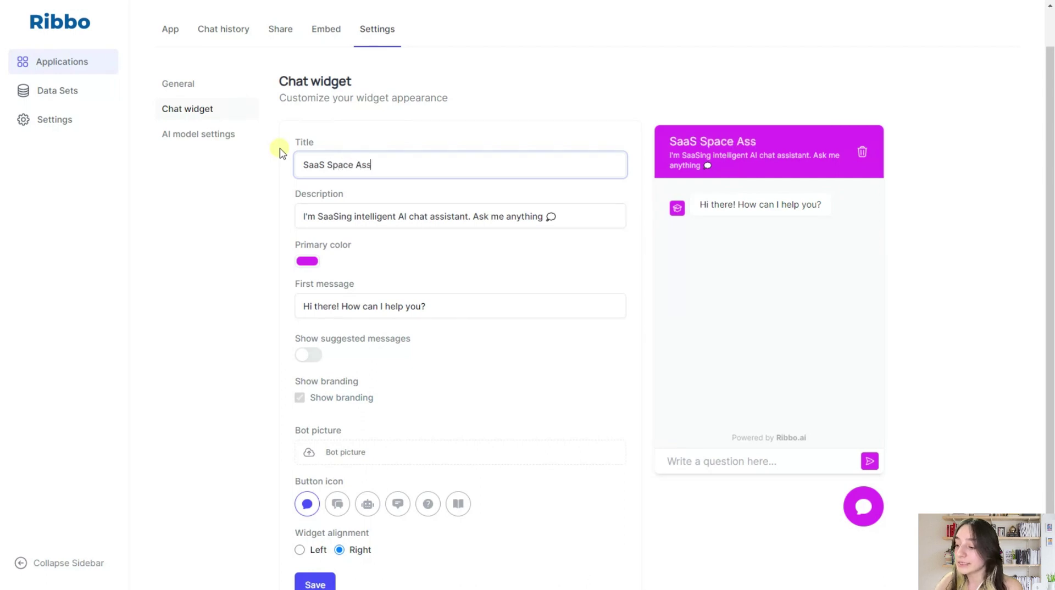
type("istant")
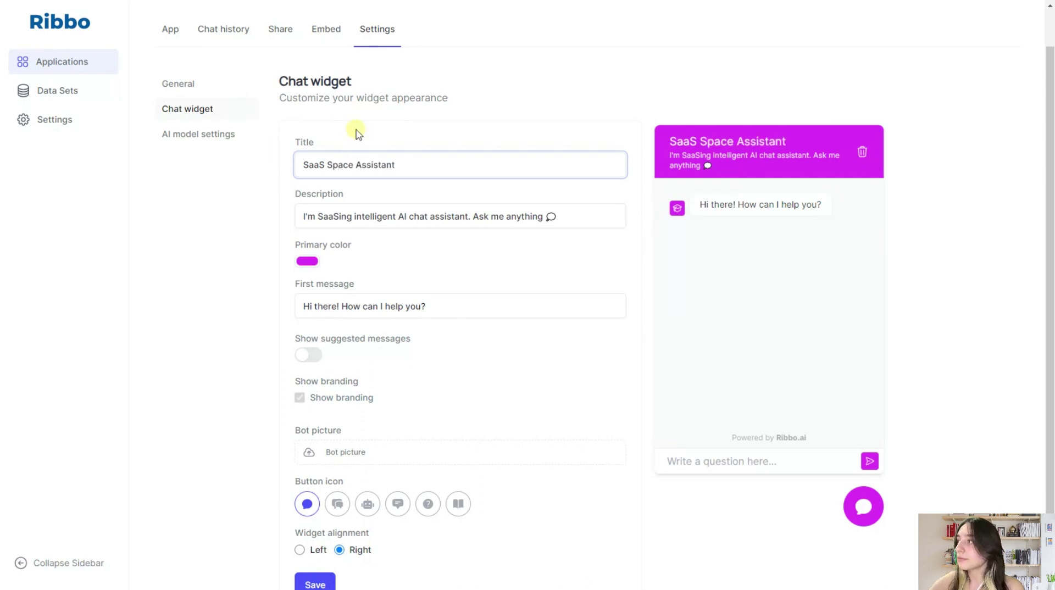
left_click(358, 218)
scroll(357, 231, "down", 1)
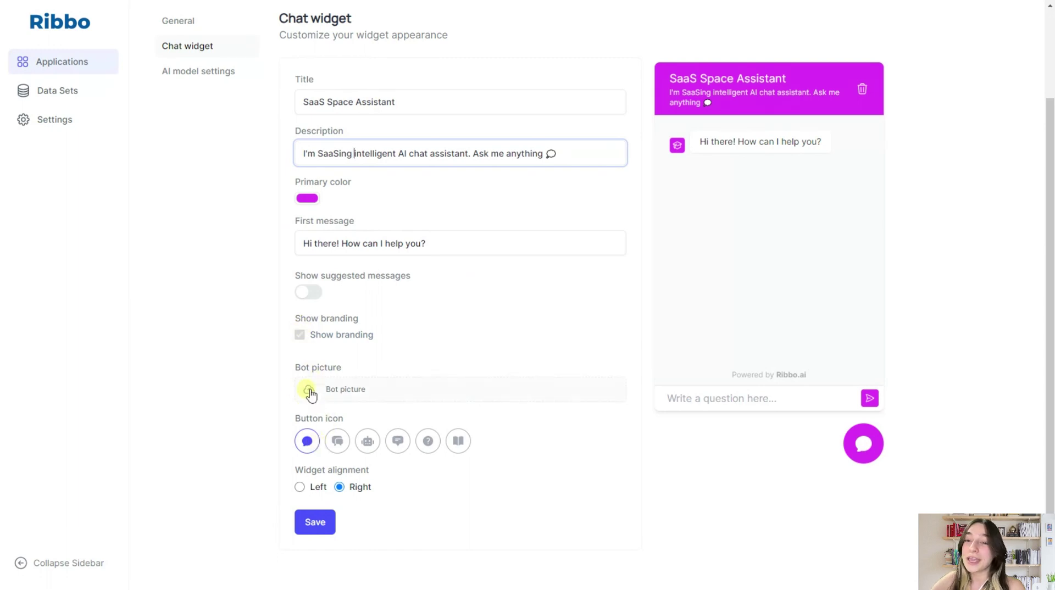
- Set the widget's launcher button icon to the question mark
left_click(349, 442)
left_click(398, 441)
left_click(378, 446)
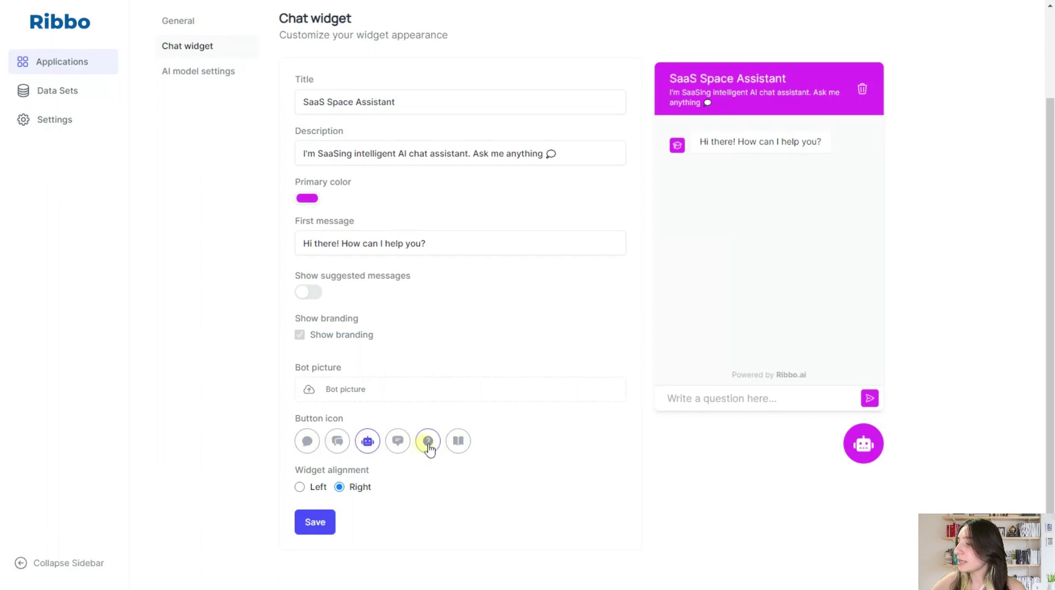
left_click(458, 441)
left_click(431, 441)
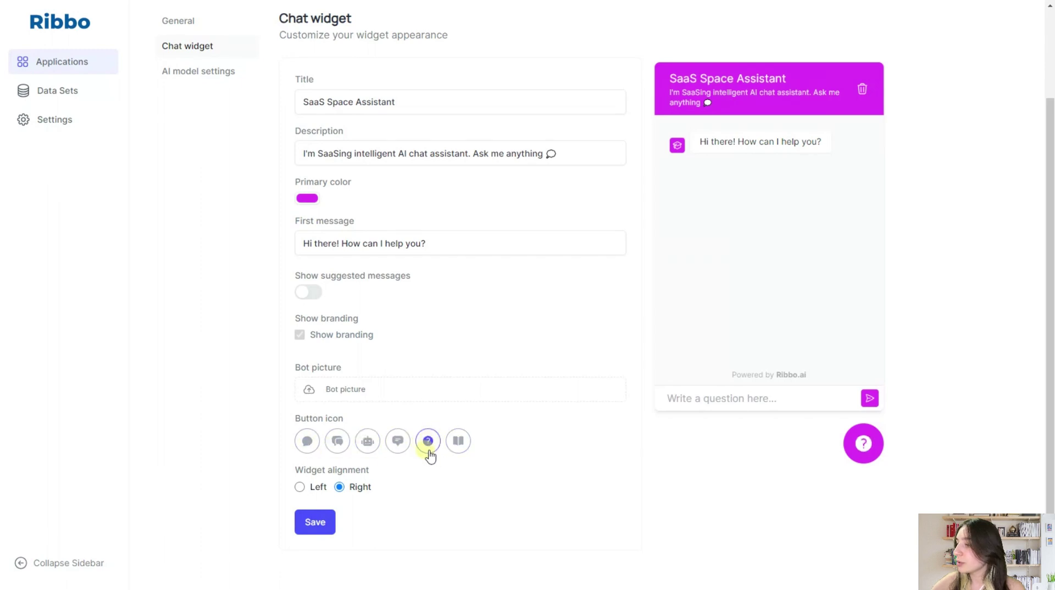
- Keep the widget aligned to the right and save the chat widget settings
left_click(302, 488)
left_click(341, 486)
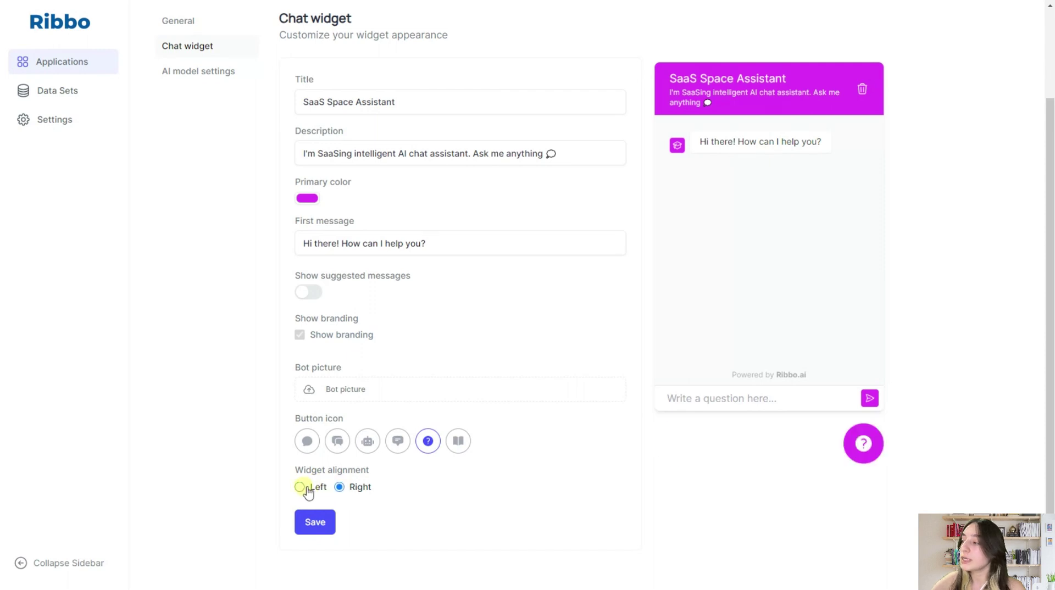
left_click(302, 487)
left_click(342, 487)
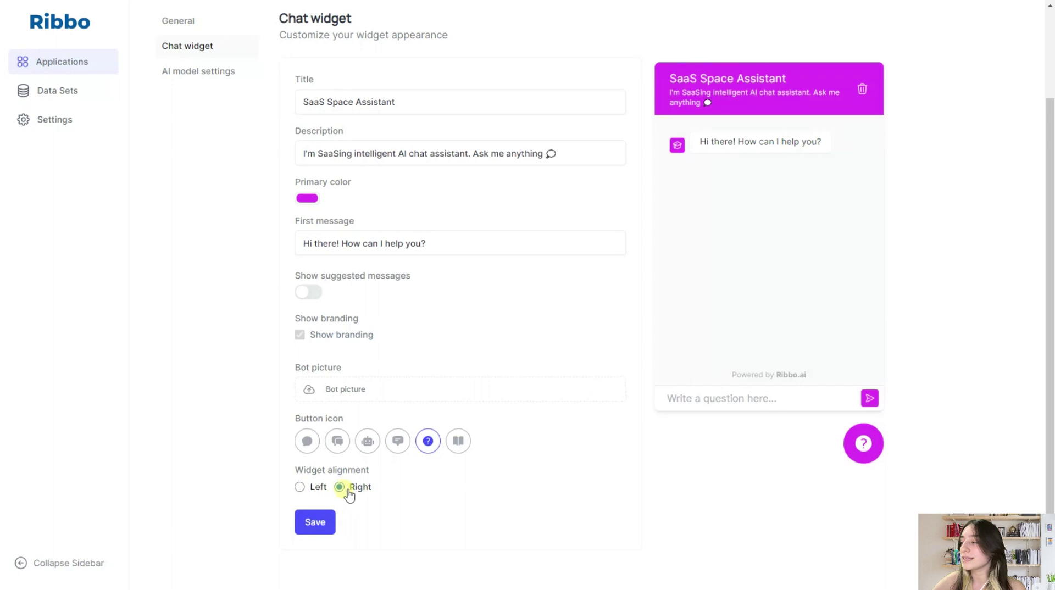
left_click(313, 521)
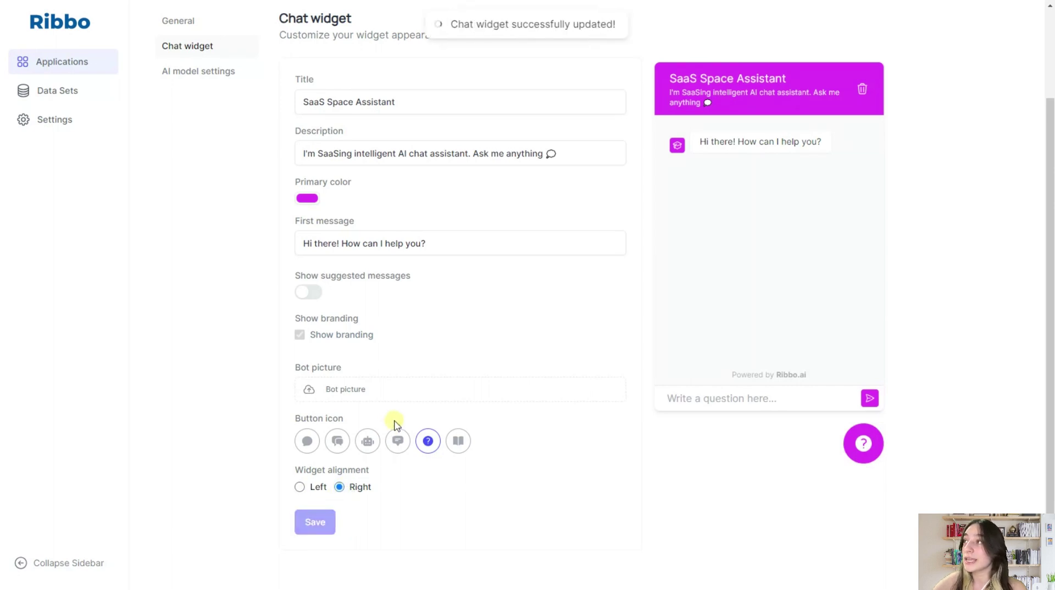
scroll(332, 459, "up", 2)
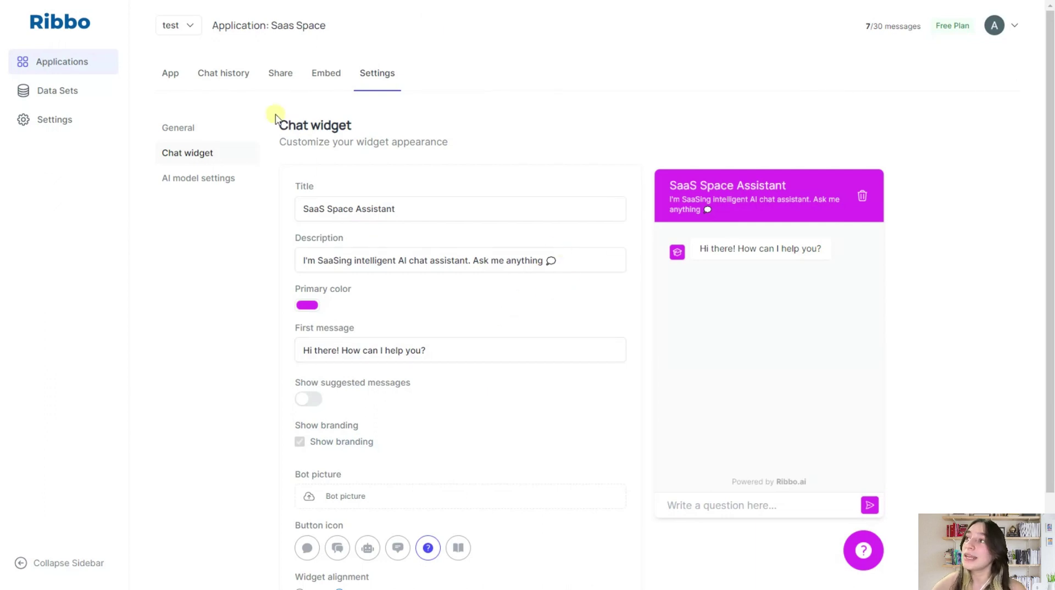
- Copy the Saas Space public share link and the floating-button embed code
left_click(276, 77)
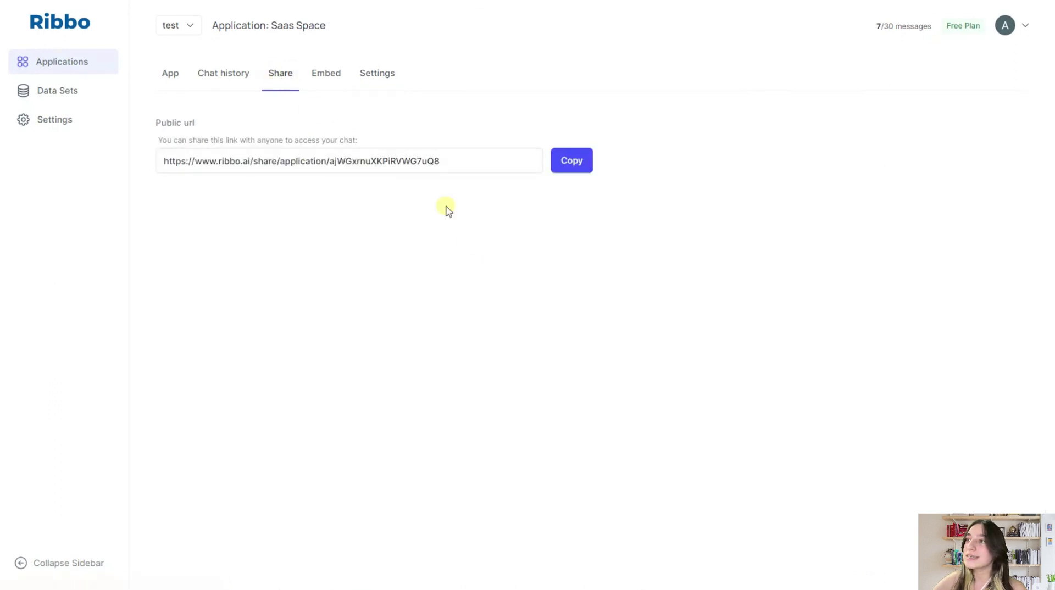
left_click(564, 170)
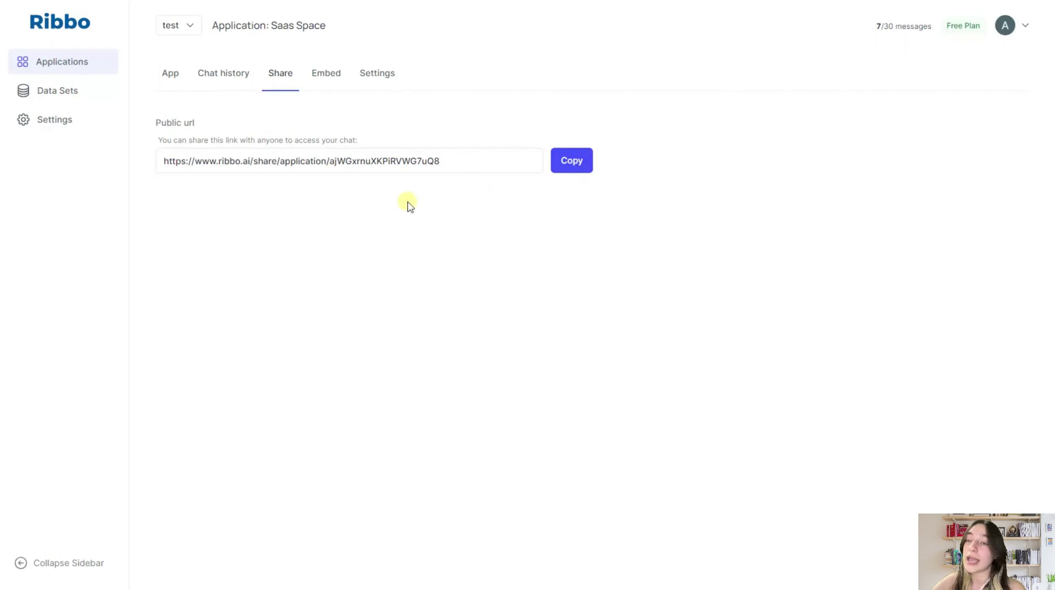
left_click(329, 82)
left_click(199, 216)
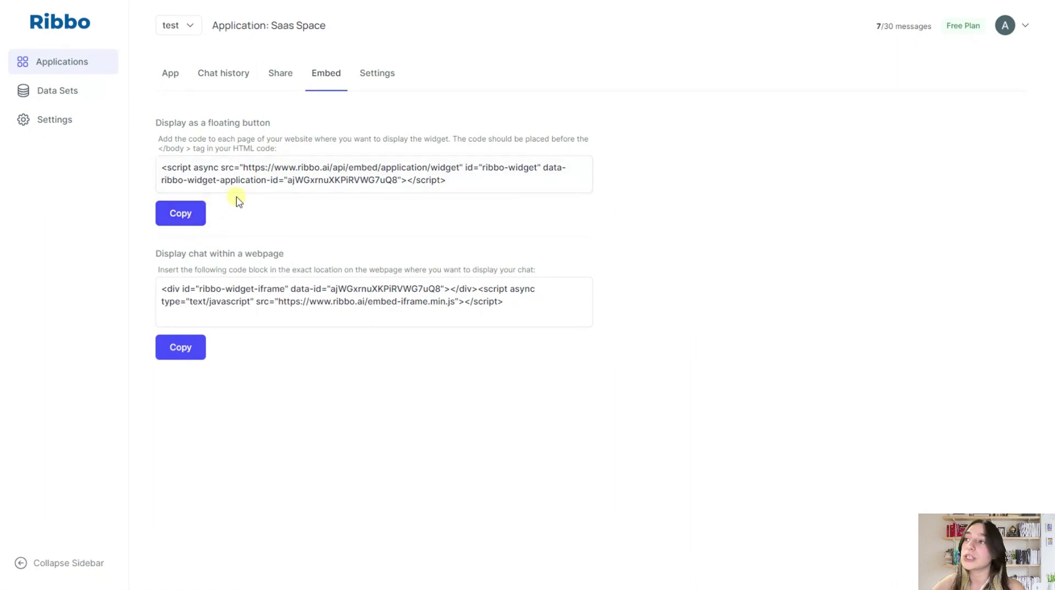
left_click(197, 228)
left_click(185, 218)
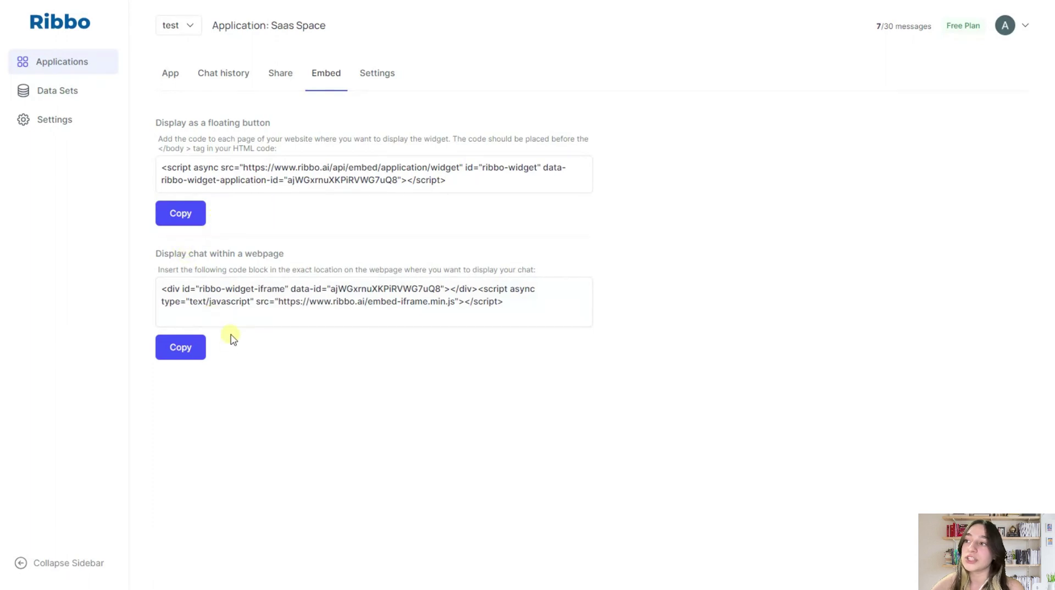
left_click(180, 342)
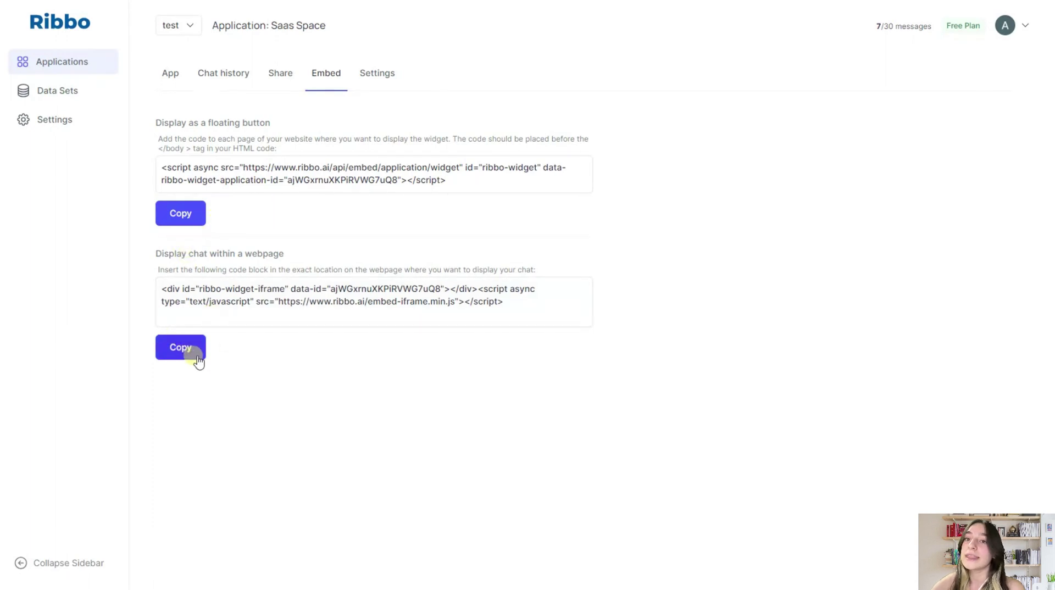